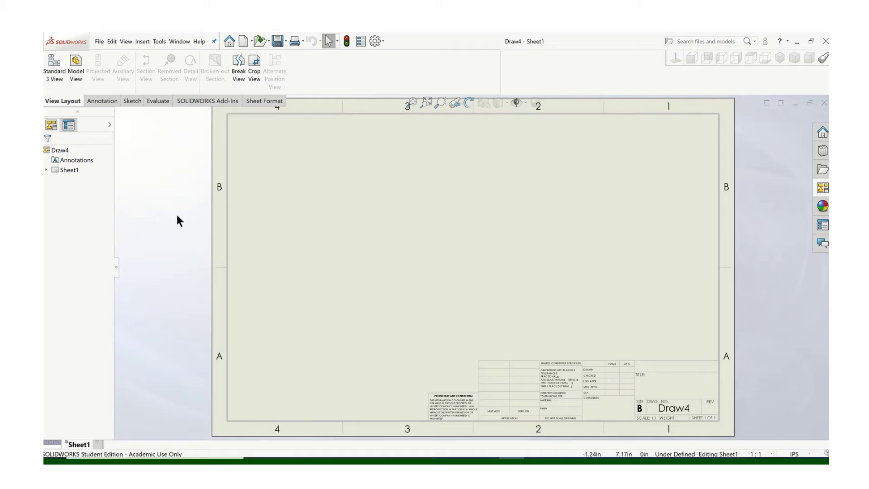
# - Load the 132-001 Collar part into the View Palette
pyautogui.click(820, 191)
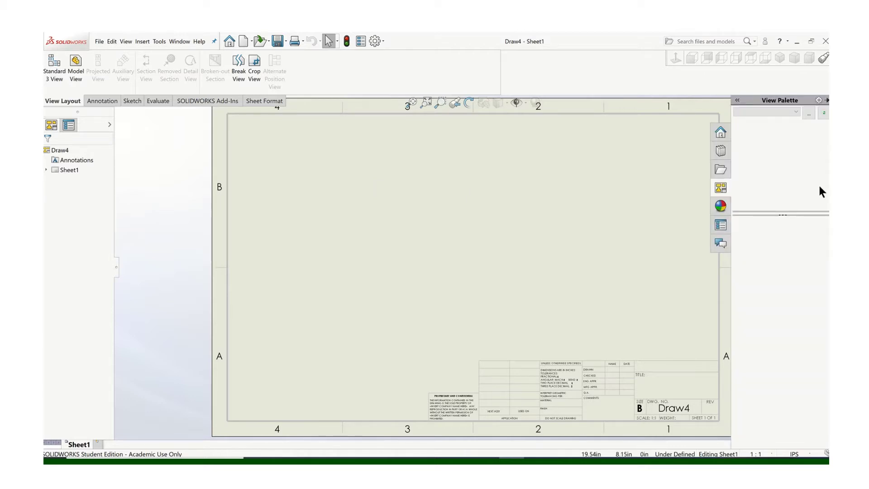
pyautogui.click(808, 109)
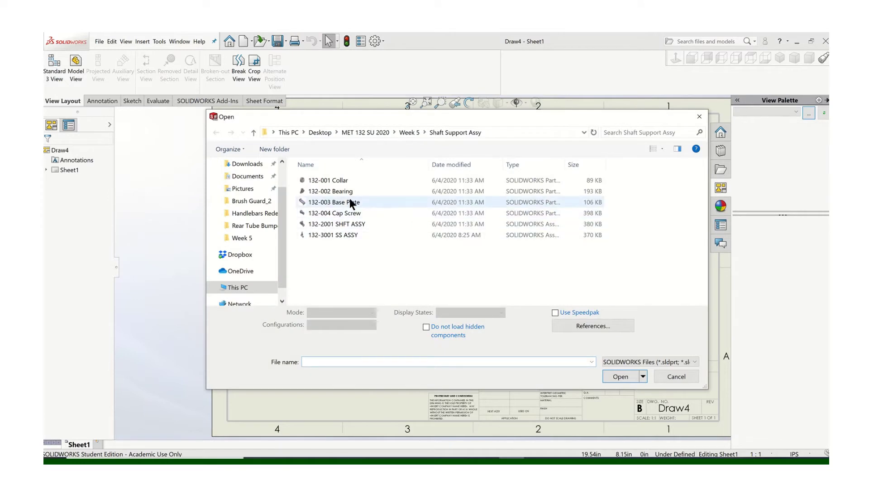
pyautogui.click(329, 182)
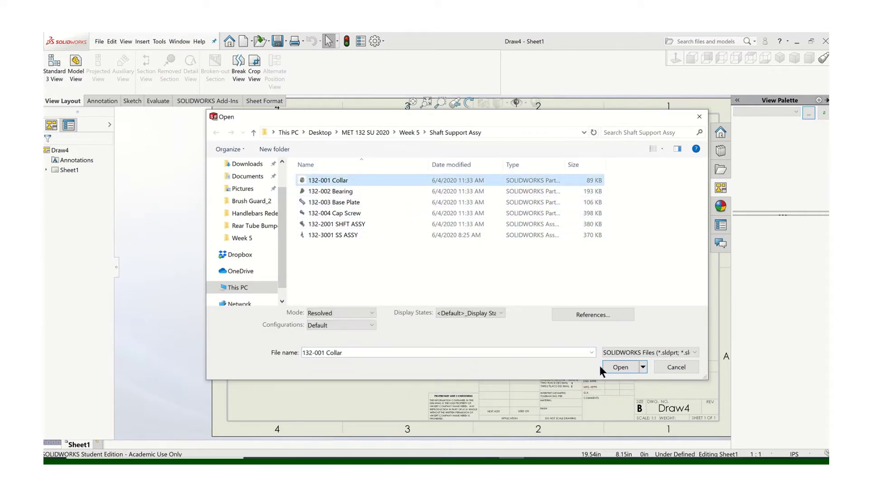
pyautogui.click(612, 364)
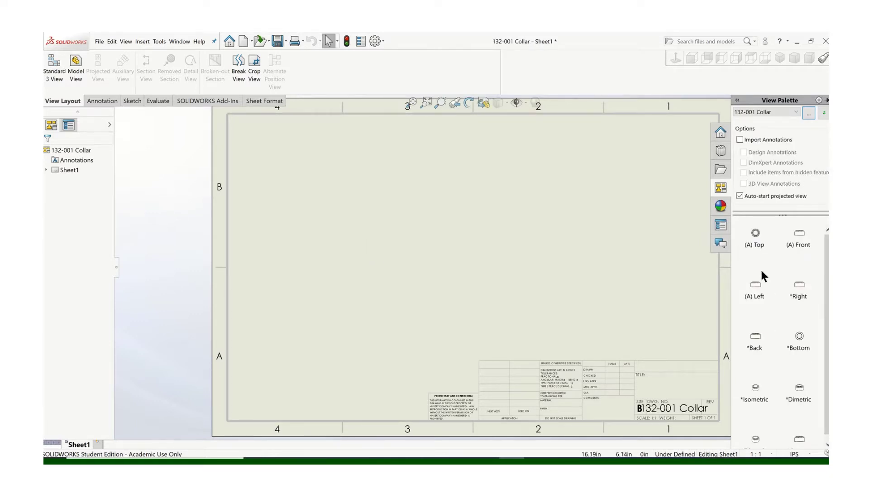
# - Place the collar's top view with projected side and isometric views
pyautogui.moveTo(756, 231)
pyautogui.mouseDown()
pyautogui.moveTo(325, 241)
pyautogui.moveTo(303, 229)
pyautogui.mouseUp()
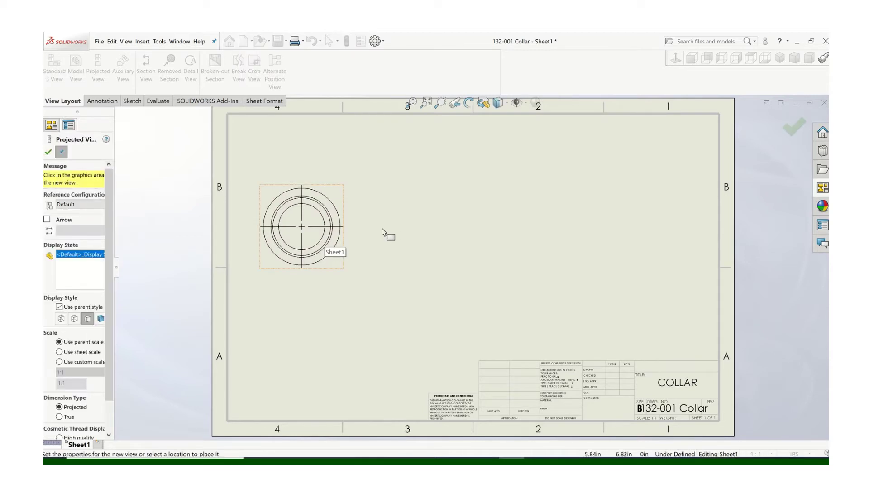
pyautogui.click(398, 222)
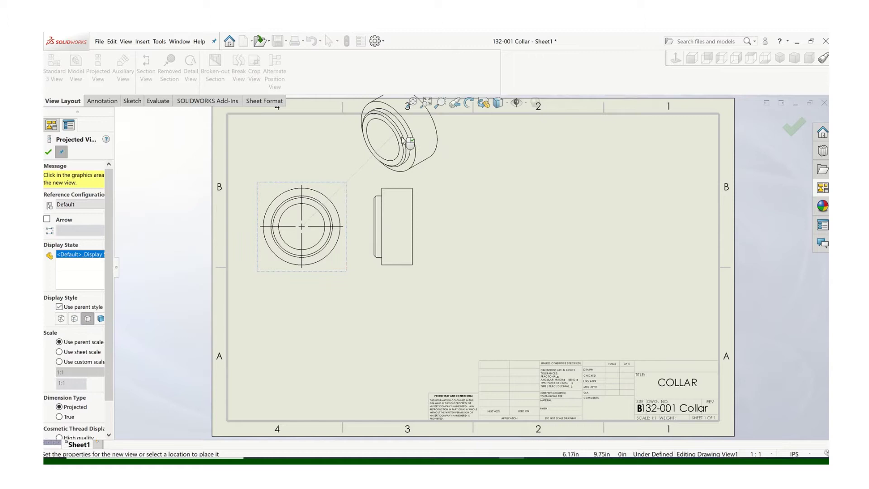
pyautogui.click(407, 143)
pyautogui.press('Escape')
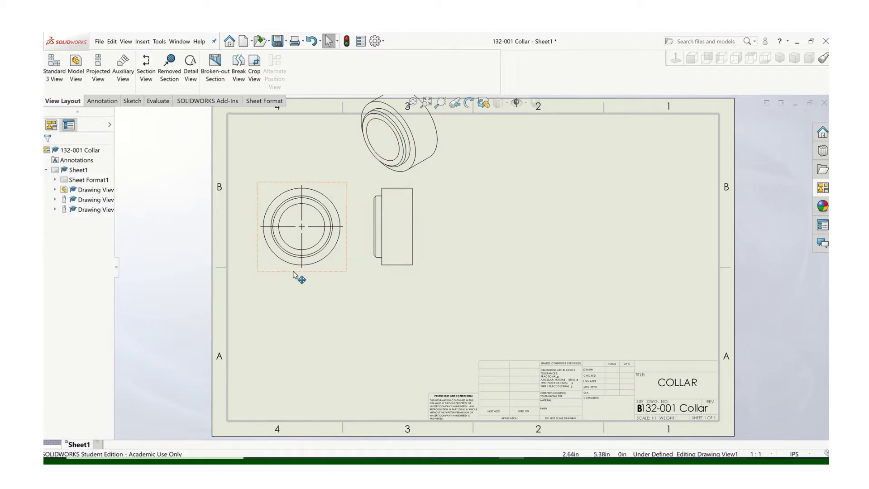
# - Move the collar's top, side and isometric views lower on the sheet
pyautogui.moveTo(293, 274); pyautogui.dragTo(291, 299)
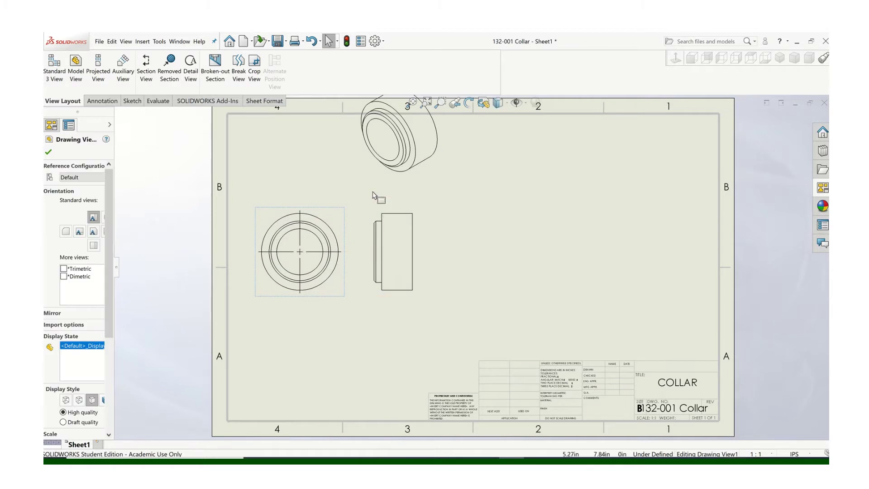
pyautogui.click(370, 212)
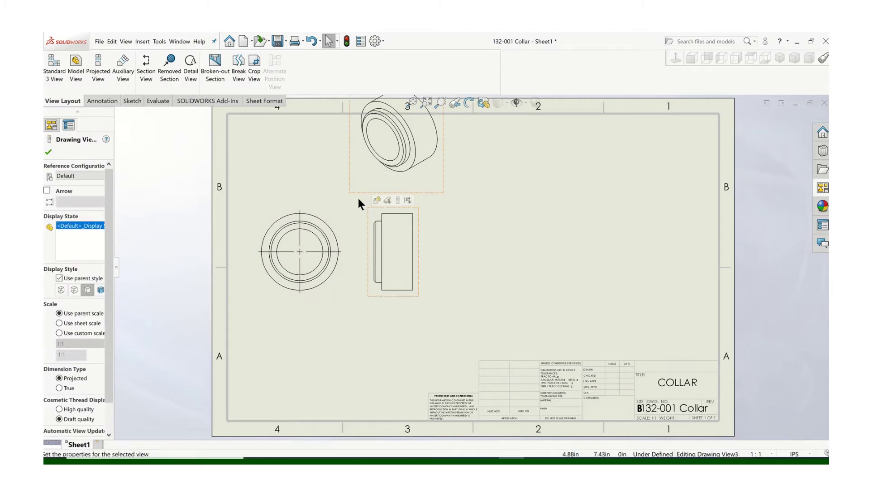
pyautogui.moveTo(357, 189); pyautogui.dragTo(356, 218)
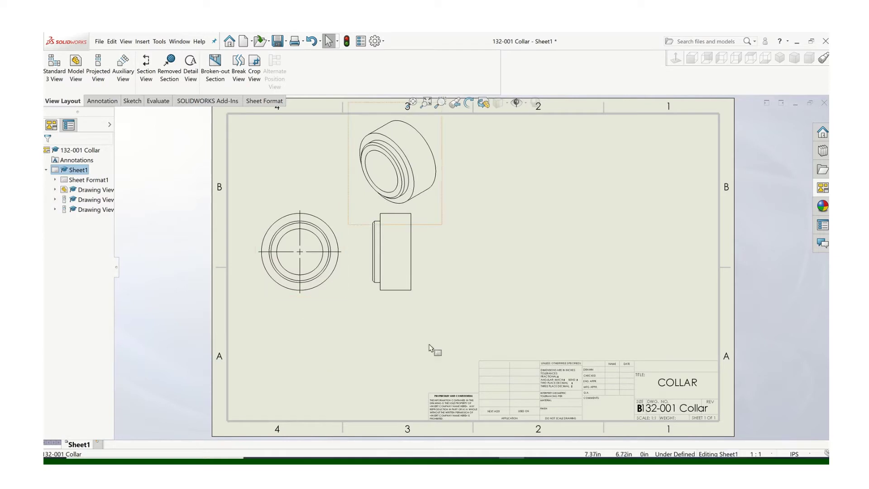
# - Load the 132-004 Cap Screw part into the View Palette and show its views
pyautogui.click(825, 192)
pyautogui.click(807, 109)
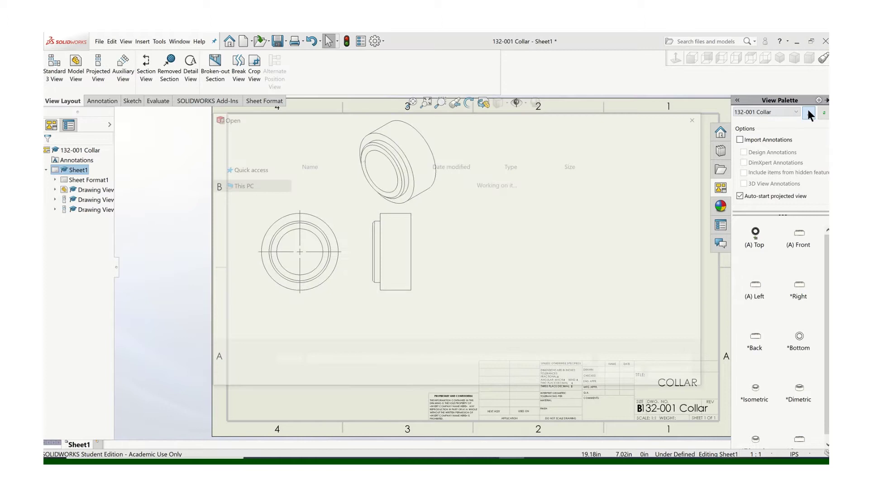
pyautogui.click(339, 213)
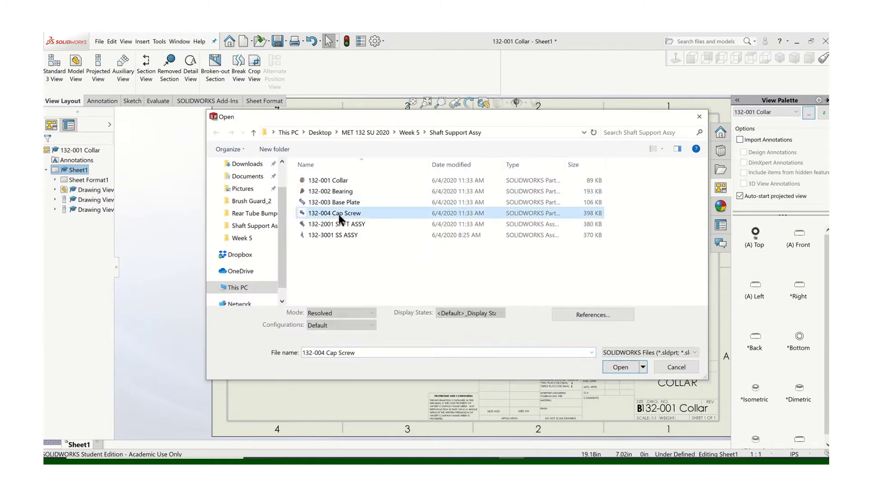
pyautogui.click(621, 366)
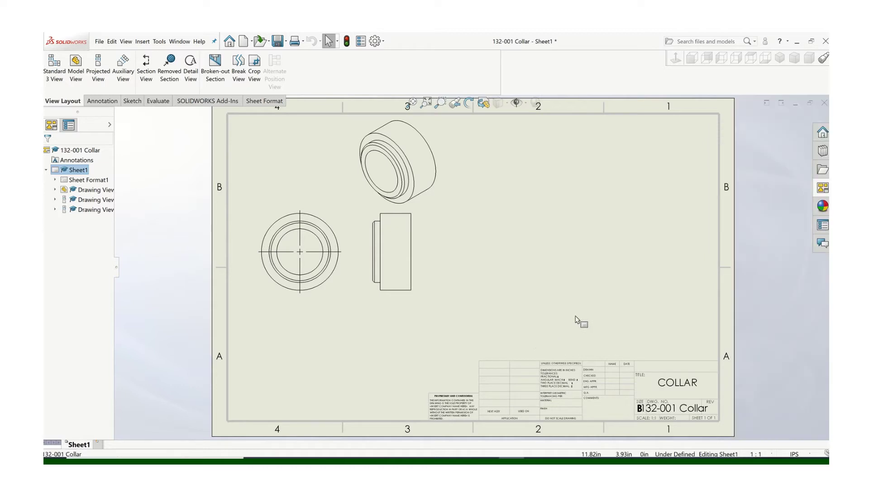
pyautogui.click(822, 188)
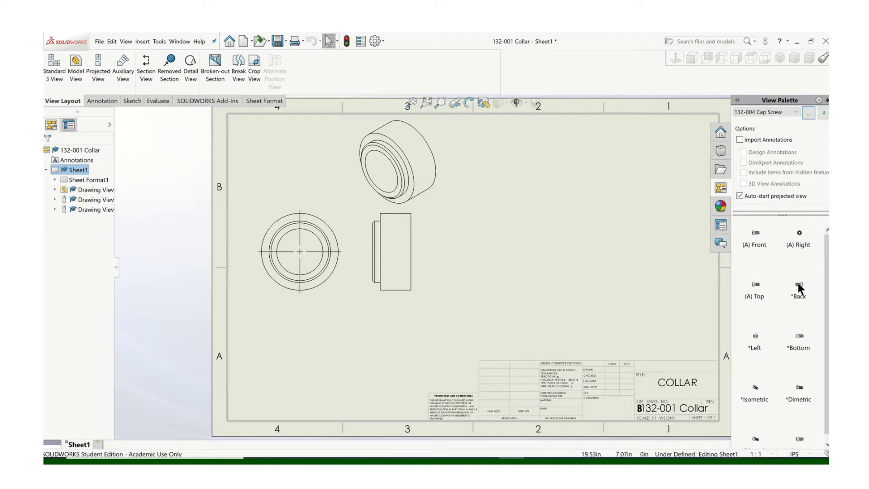
# - Place the cap screw's back view with projected end and isometric views at lower right
pyautogui.moveTo(798, 289)
pyautogui.mouseDown()
pyautogui.moveTo(539, 326)
pyautogui.moveTo(546, 315)
pyautogui.mouseUp()
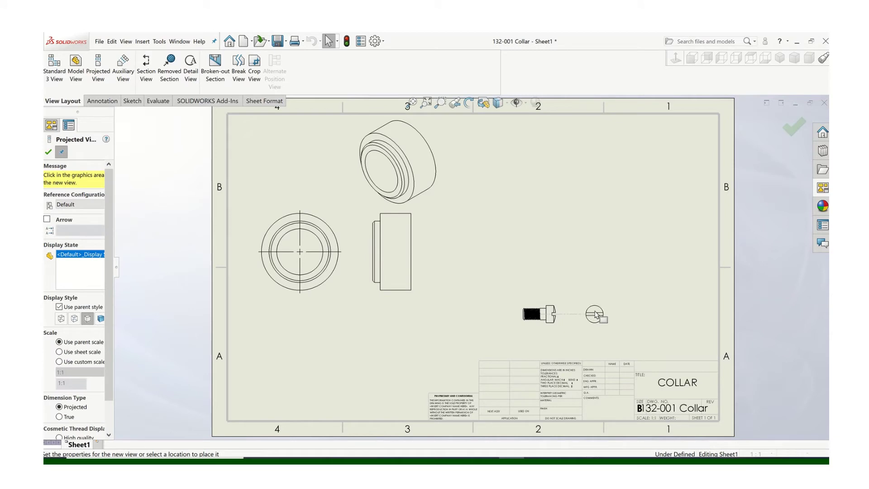
pyautogui.click(596, 314)
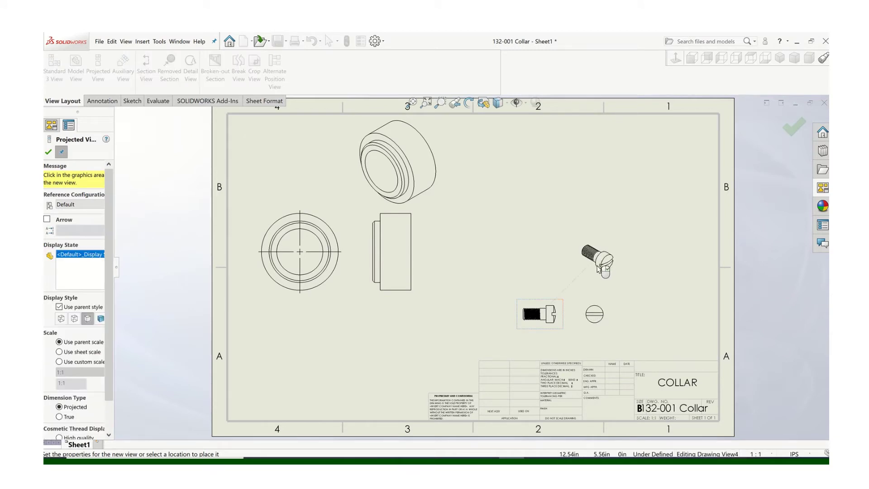
pyautogui.click(597, 268)
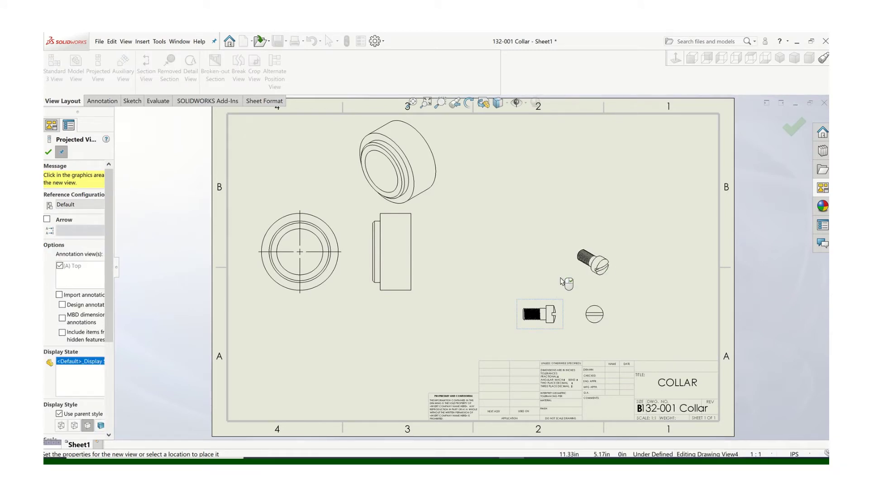
pyautogui.press('Escape')
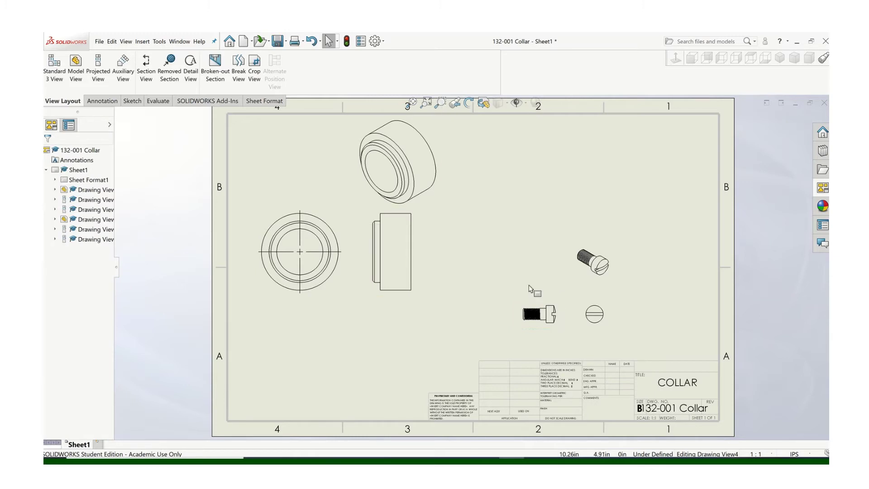
# - Give the cap screw's Drawing View4 a custom 2:1 scale
pyautogui.click(533, 332)
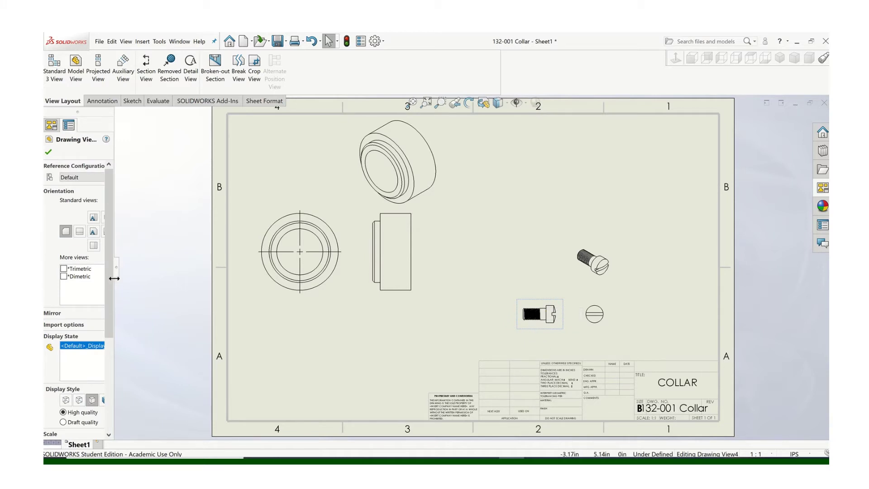
pyautogui.moveTo(116, 272)
pyautogui.mouseDown()
pyautogui.moveTo(157, 289)
pyautogui.moveTo(145, 393)
pyautogui.mouseUp()
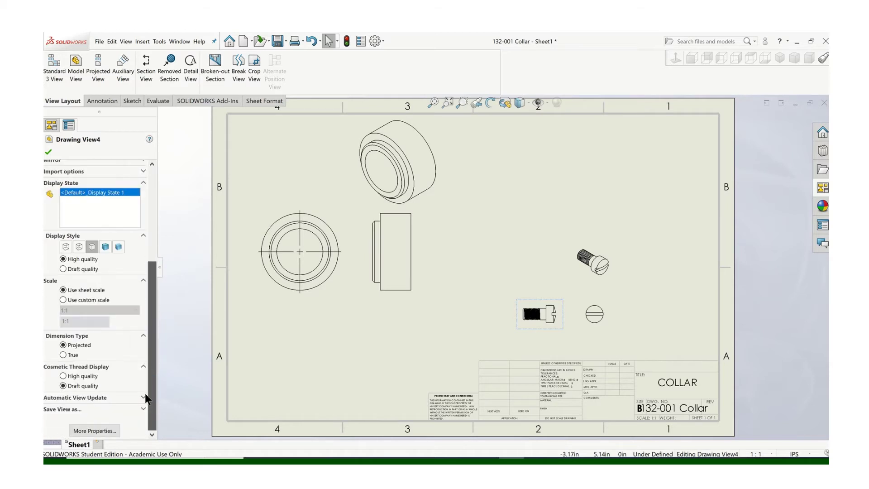
pyautogui.click(65, 299)
pyautogui.click(136, 309)
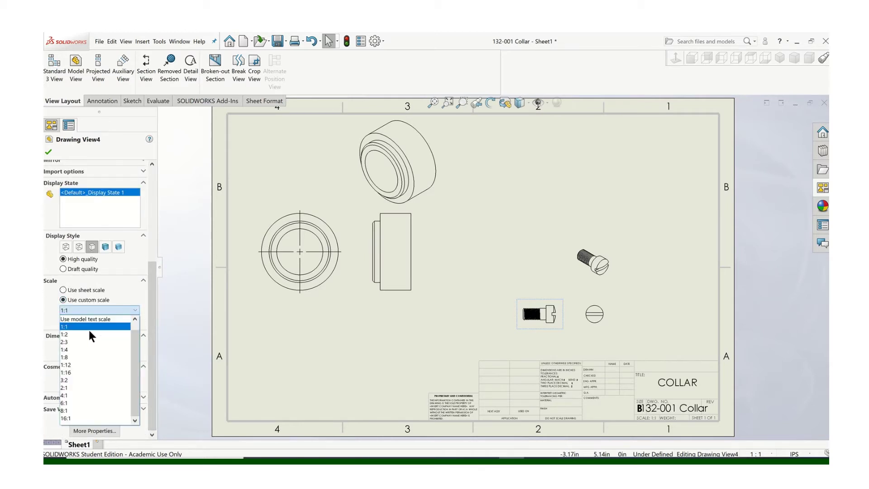
pyautogui.click(71, 386)
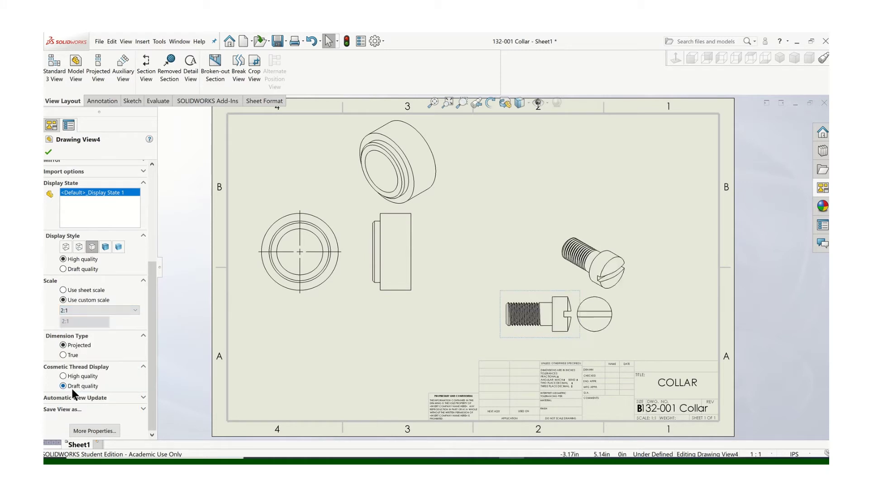
# - Move the screw's isometric, end and side views up and to the right
pyautogui.click(54, 152)
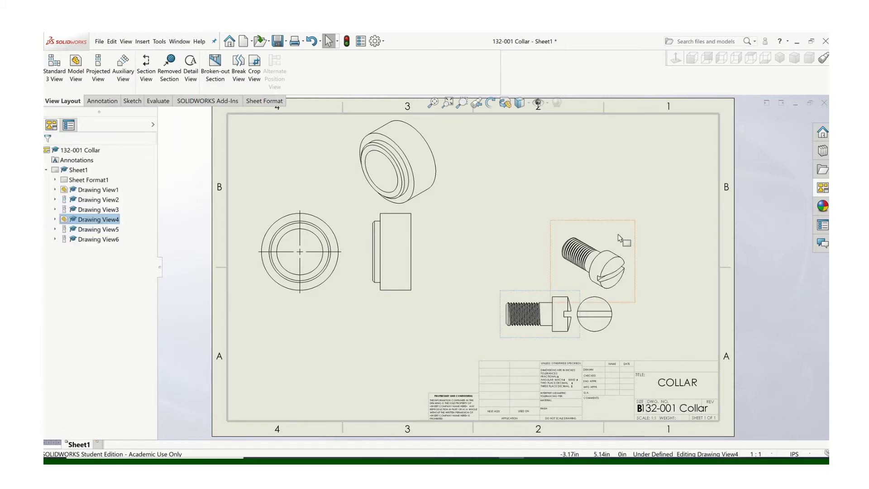
pyautogui.moveTo(624, 228)
pyautogui.mouseDown()
pyautogui.moveTo(665, 173)
pyautogui.moveTo(674, 176)
pyautogui.mouseUp()
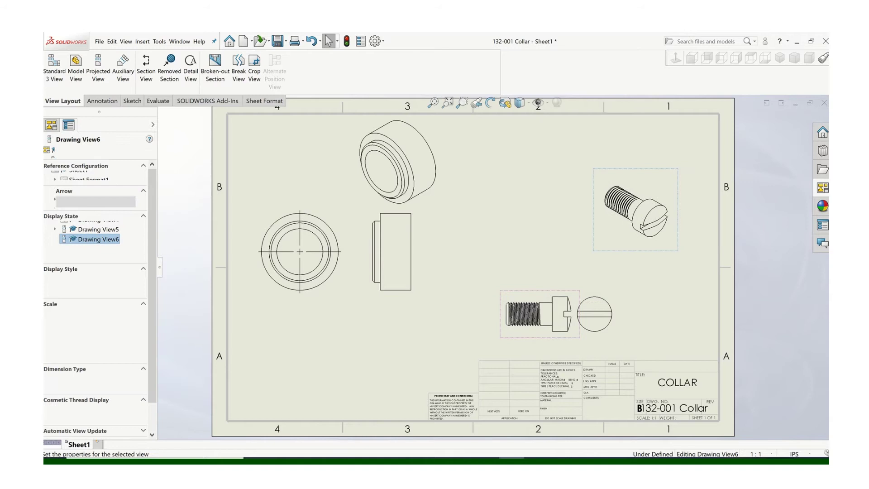
pyautogui.moveTo(637, 300); pyautogui.dragTo(680, 295)
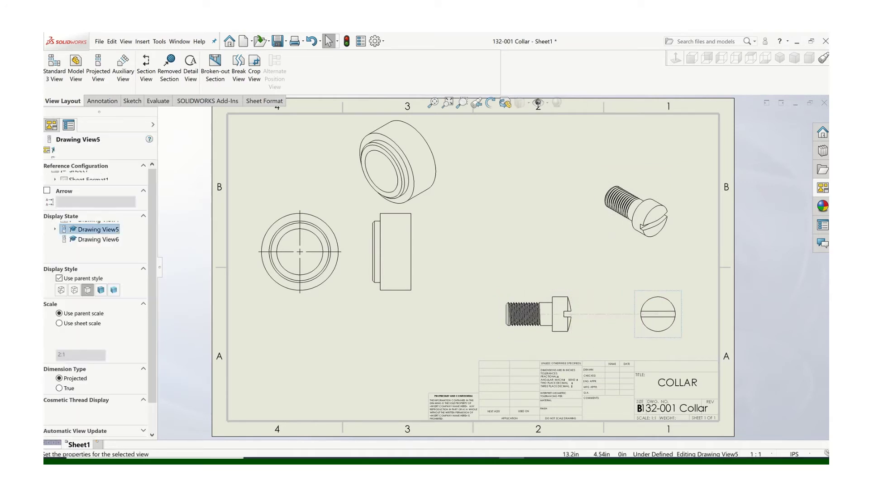
pyautogui.moveTo(554, 299); pyautogui.dragTo(577, 270)
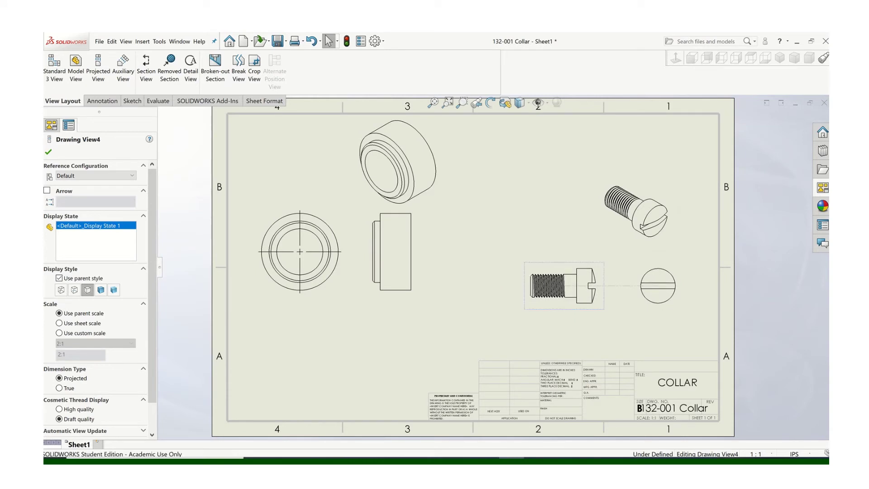
# - Lower the collar front and isometric views on the sheet
pyautogui.click(301, 319)
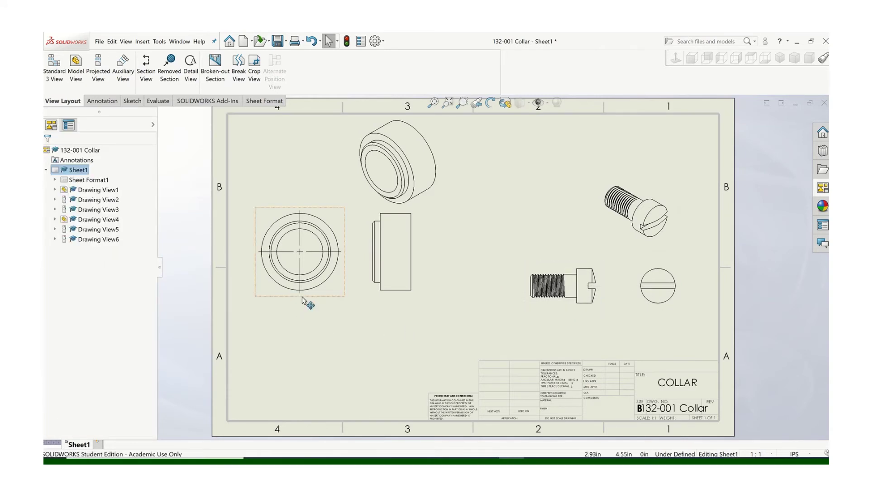
pyautogui.moveTo(302, 301); pyautogui.dragTo(298, 343)
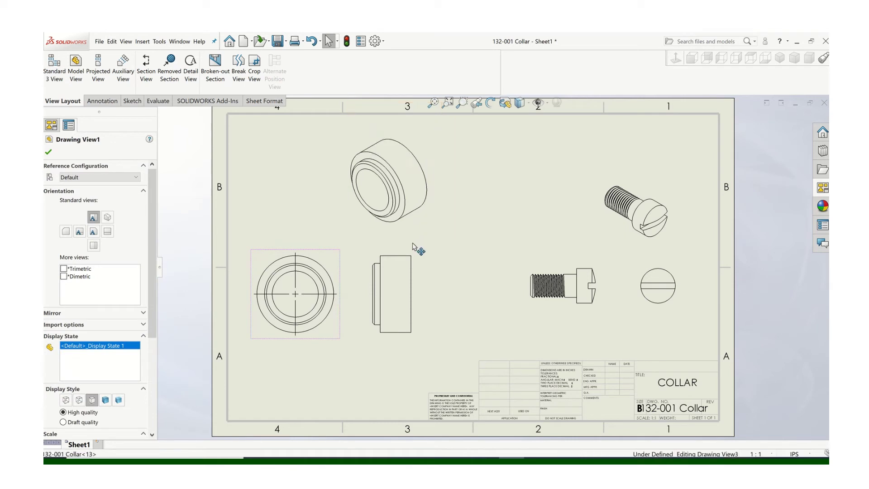
pyautogui.moveTo(418, 248); pyautogui.dragTo(414, 266)
pyautogui.click(362, 410)
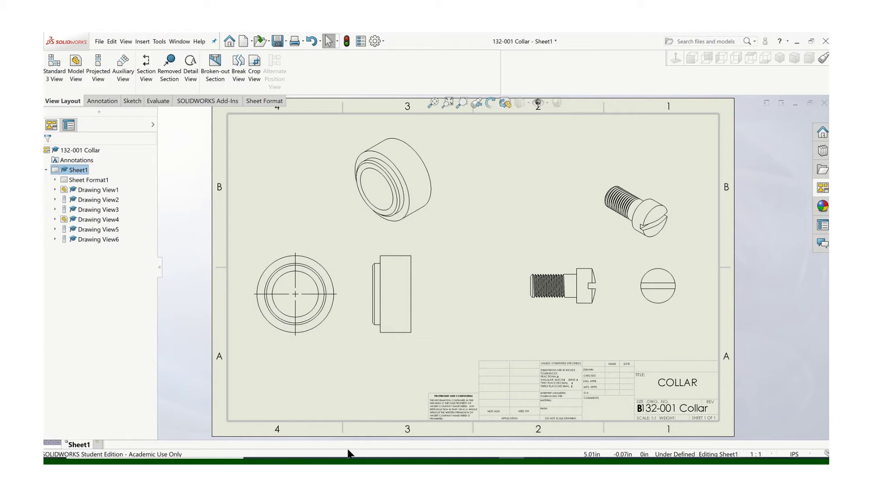
# - Place a note reading 'PART # 131-001 COLLAR' below the collar views
pyautogui.click(96, 99)
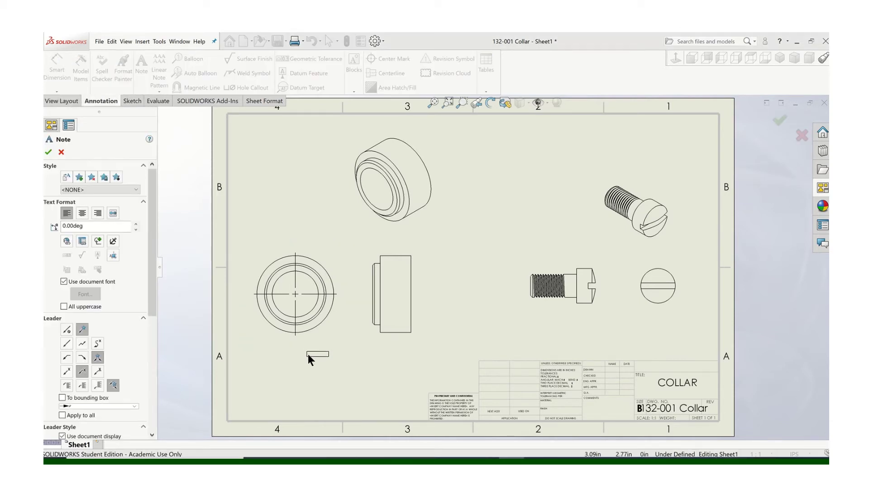
pyautogui.moveTo(308, 353); pyautogui.dragTo(426, 374)
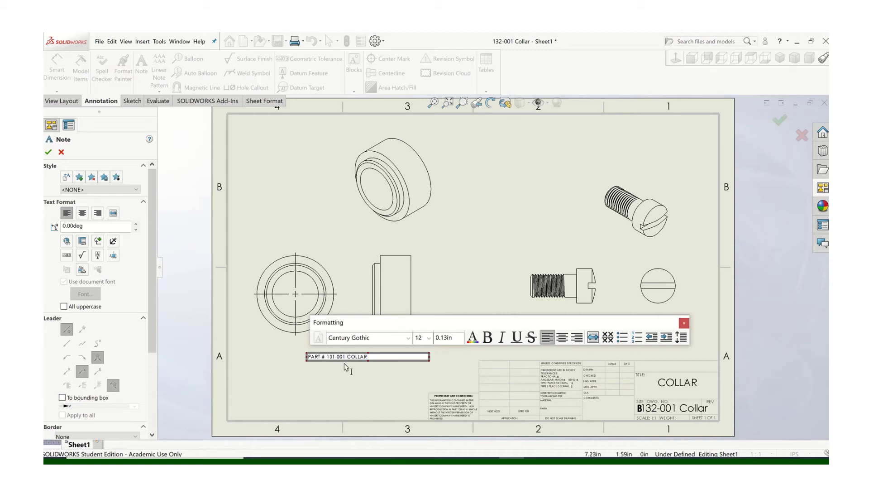
pyautogui.moveTo(368, 359); pyautogui.dragTo(303, 357)
# - Set the collar note to font size 16 and nudge it into place
pyautogui.click(429, 338)
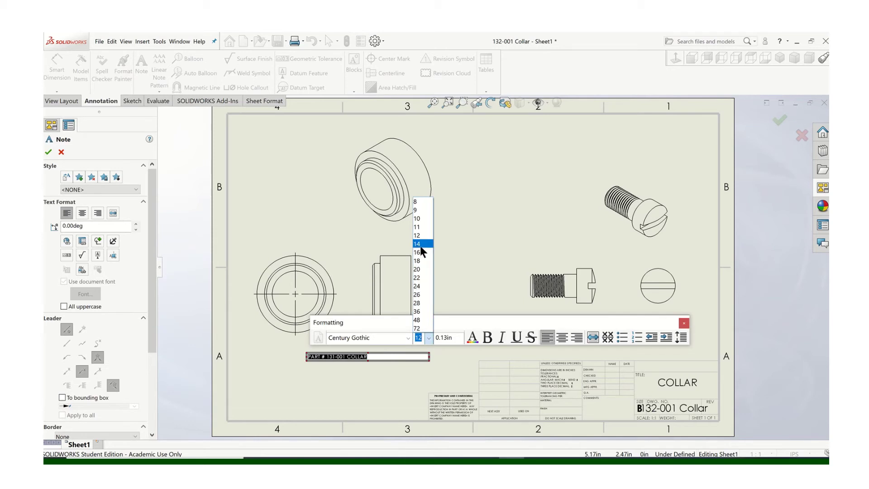
pyautogui.click(421, 253)
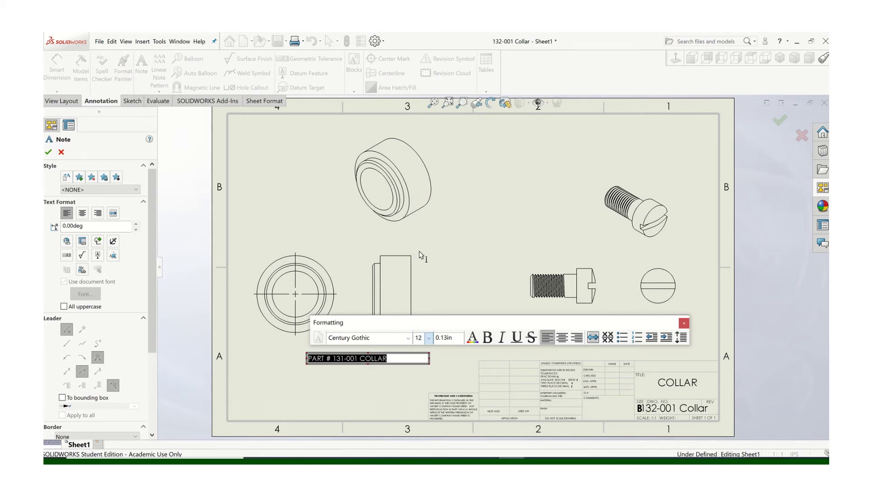
pyautogui.click(48, 153)
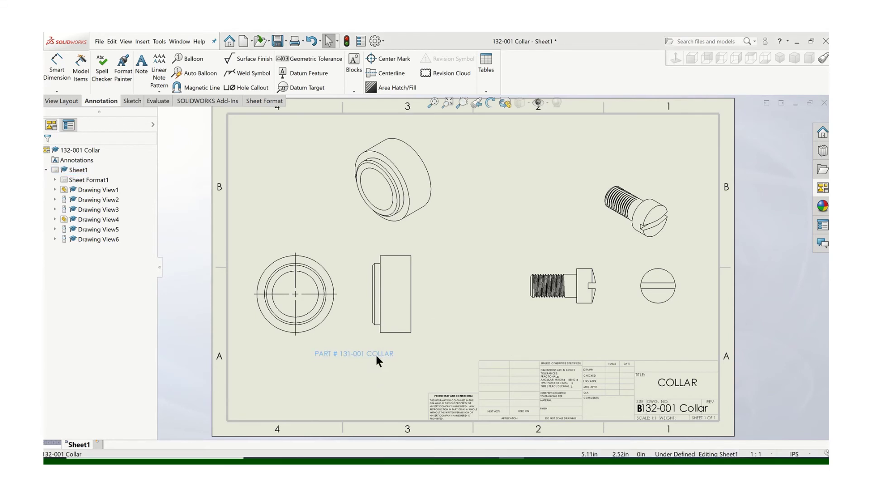
pyautogui.moveTo(376, 355); pyautogui.dragTo(384, 352)
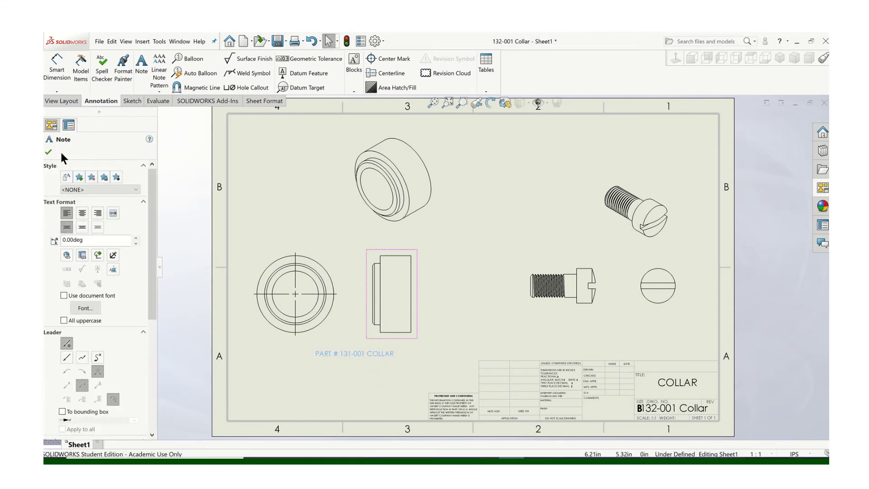
pyautogui.click(50, 151)
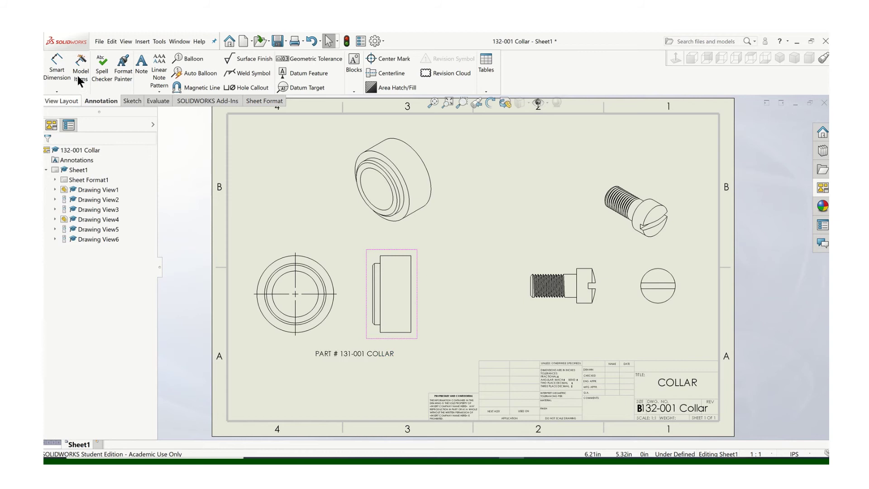
# - Place a note reading 'PART # 131-002 SLOTTED SCREW' below the screw views
pyautogui.click(142, 65)
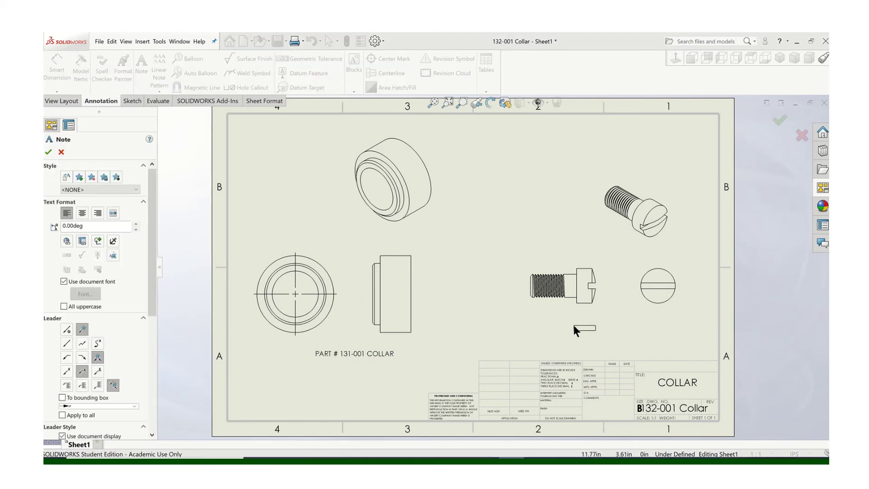
pyautogui.moveTo(576, 324); pyautogui.dragTo(670, 339)
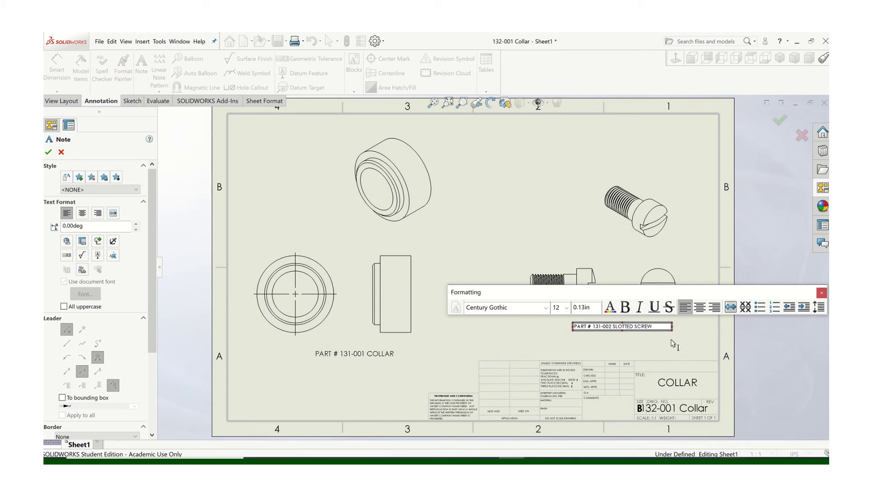
pyautogui.moveTo(657, 330); pyautogui.dragTo(562, 331)
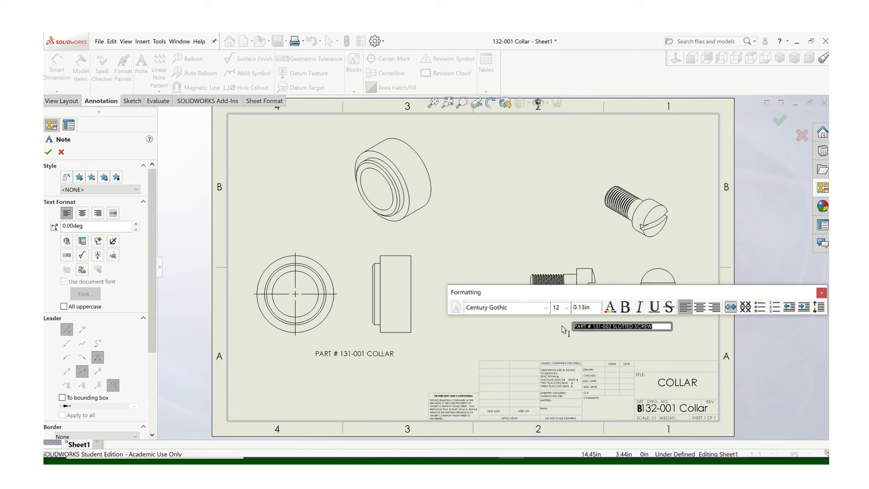
# - Set the screw note to size 16, widen it to one line, and nudge it left
pyautogui.click(566, 307)
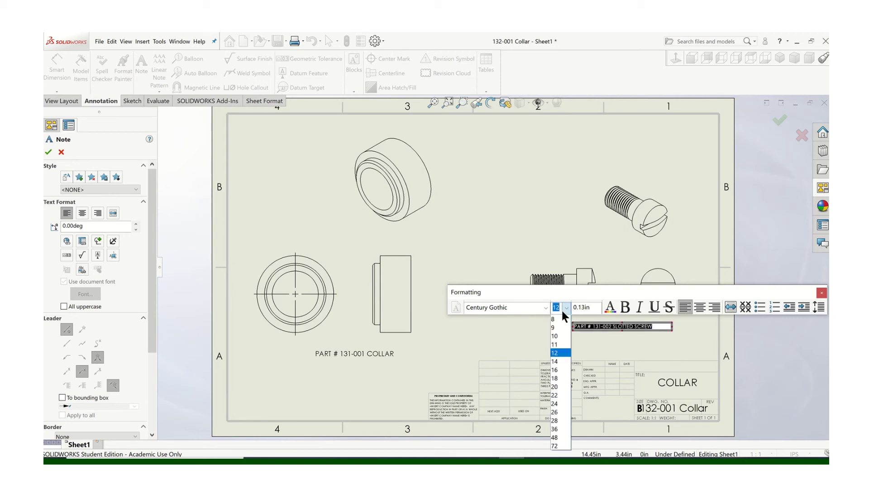
pyautogui.click(559, 371)
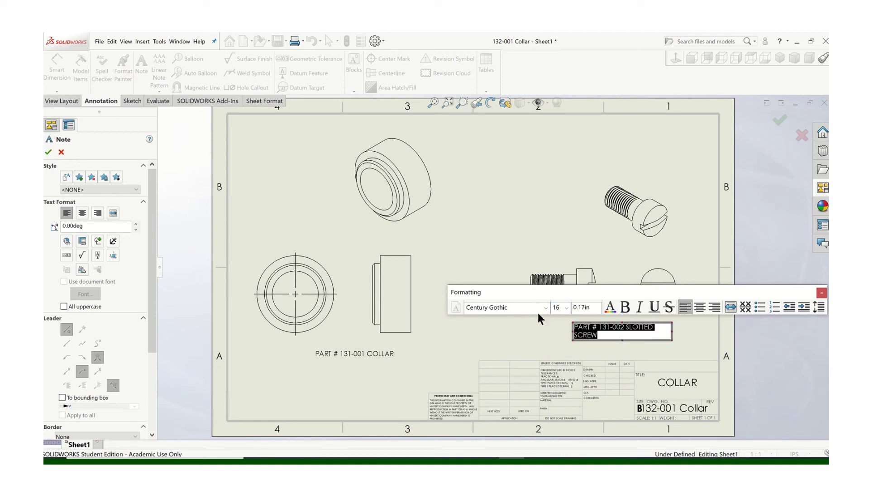
pyautogui.moveTo(671, 330); pyautogui.dragTo(696, 326)
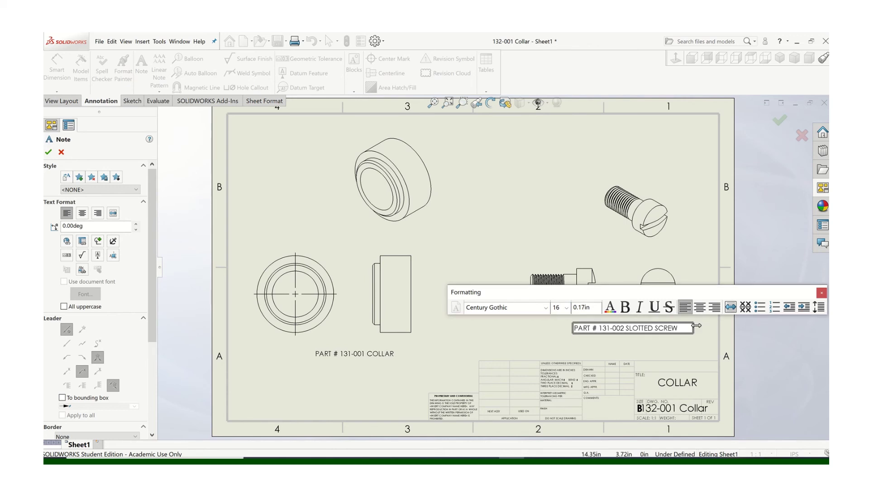
pyautogui.click(46, 151)
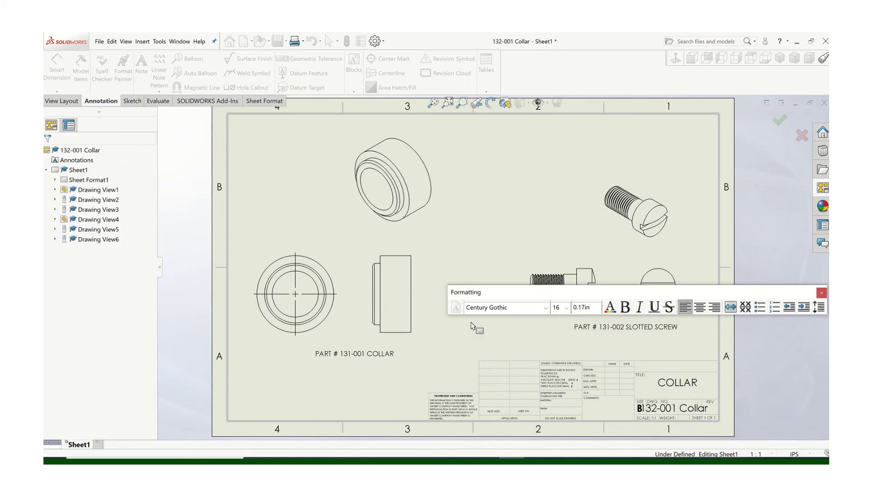
pyautogui.moveTo(580, 326); pyautogui.dragTo(568, 323)
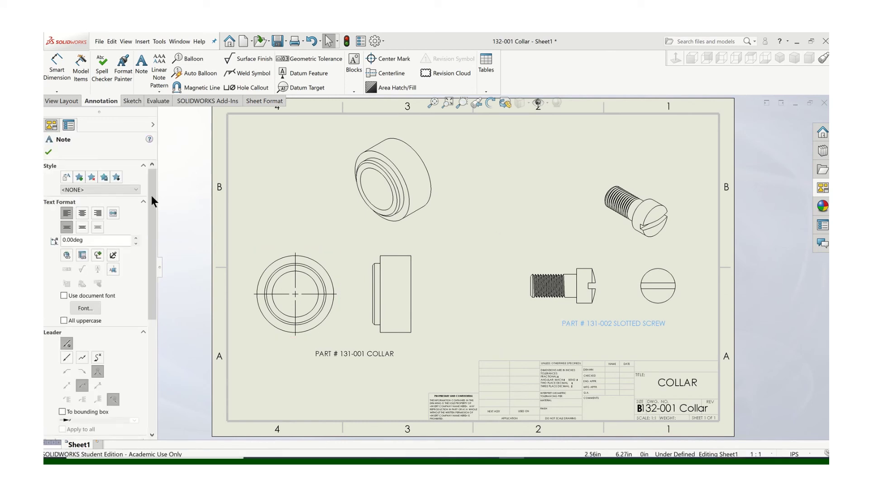
pyautogui.click(47, 153)
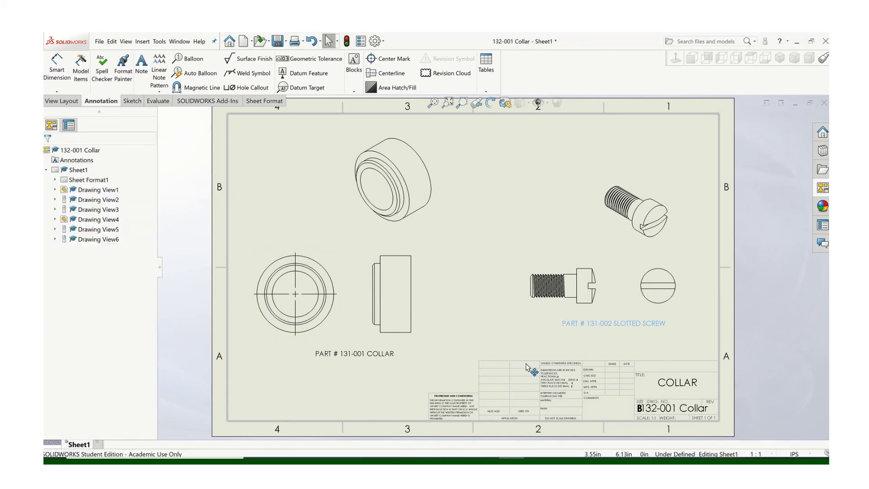
pyautogui.doubleClick(675, 385)
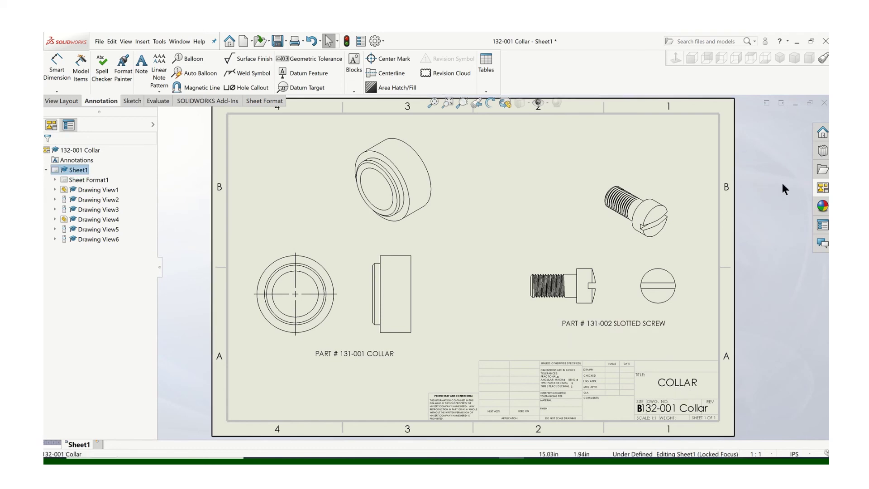
# - Edit the sheet format and add 'AND SCREW' to the COLLAR title note
pyautogui.rightClick(85, 181)
pyautogui.click(100, 208)
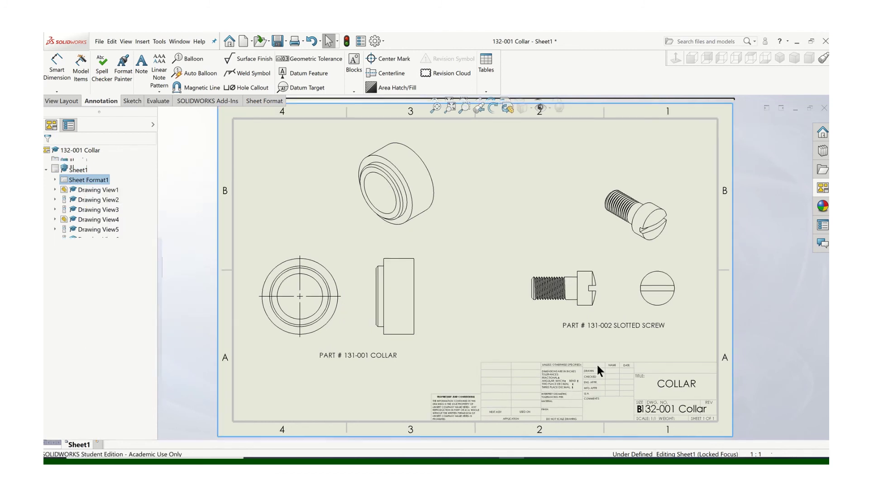
pyautogui.doubleClick(671, 388)
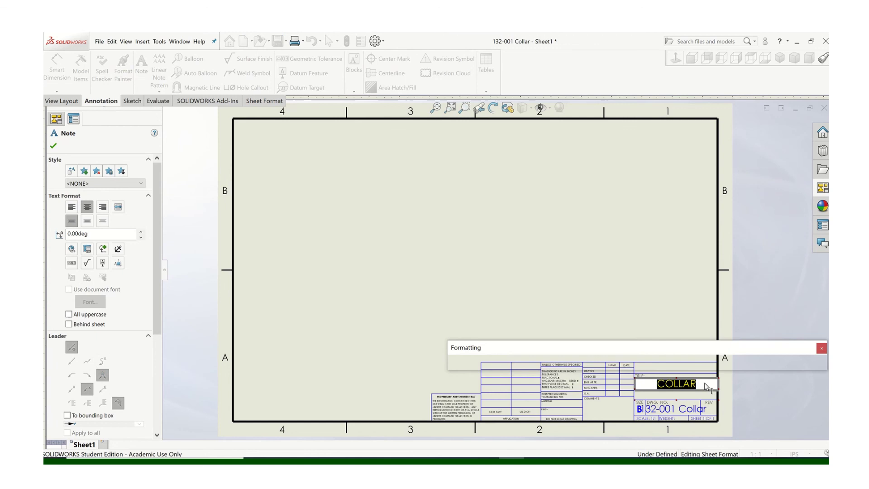
pyautogui.write(' AND ')
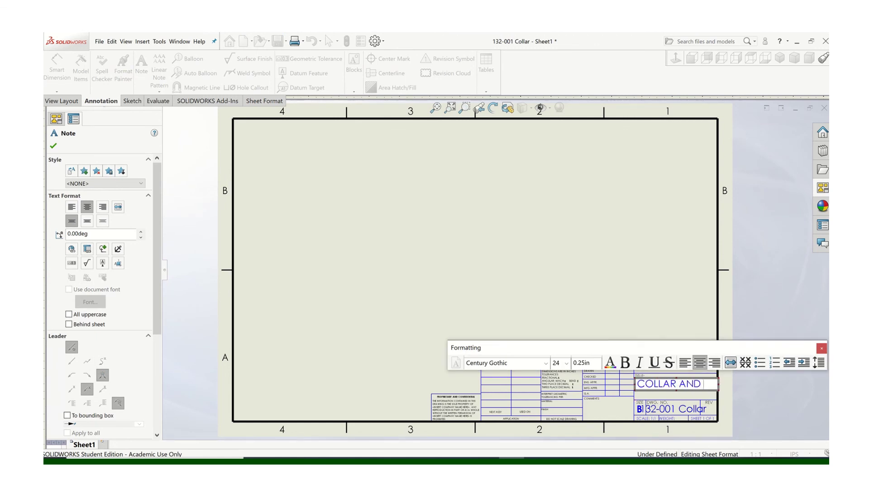
pyautogui.write('SCREW')
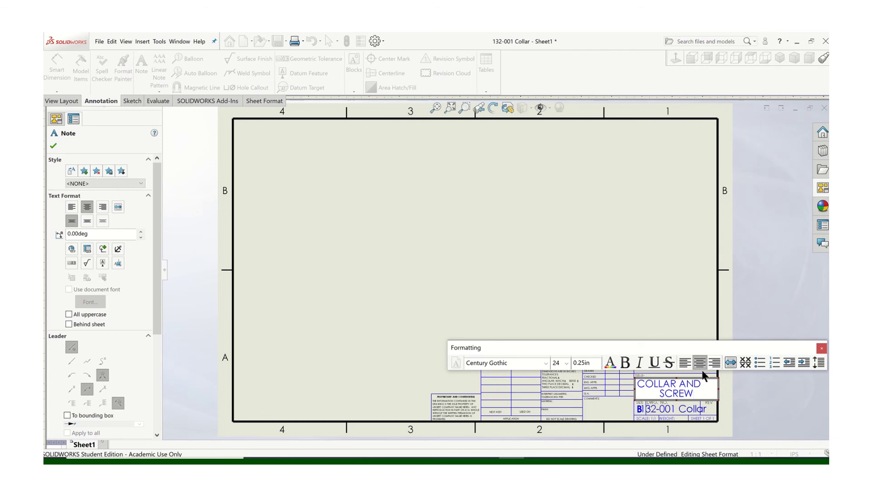